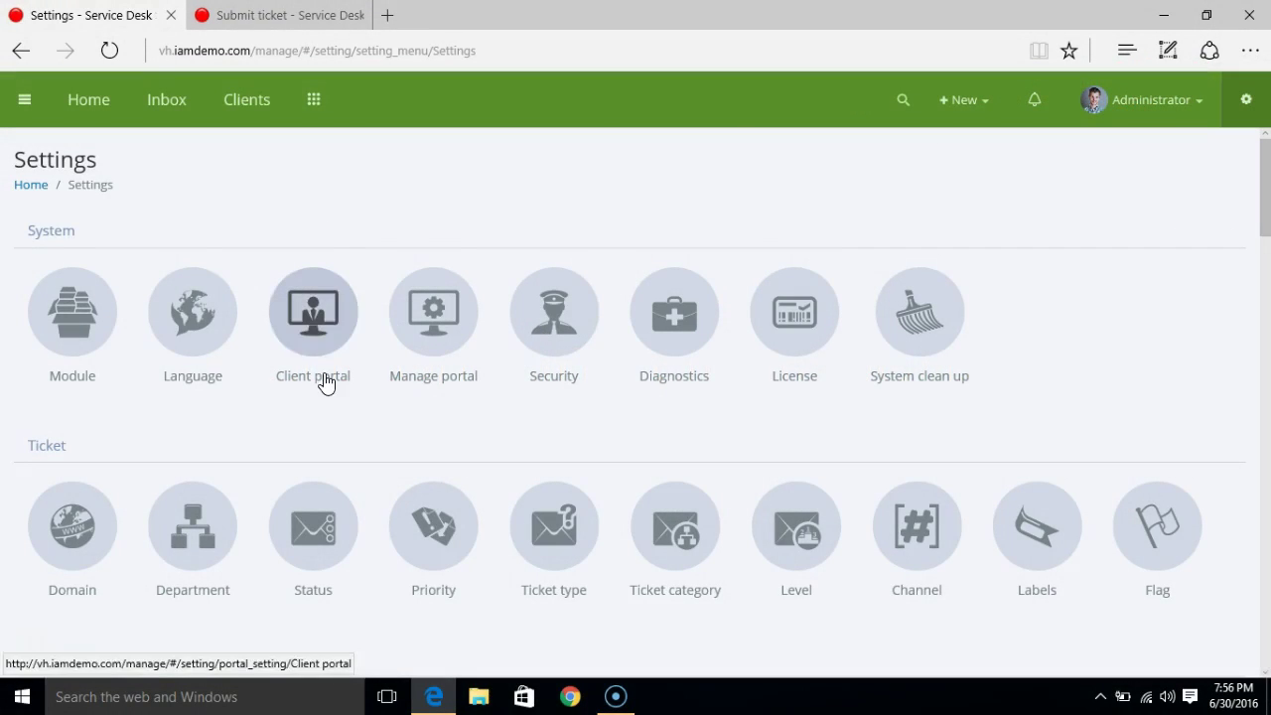
Open the Client portal settings under System
click(318, 336)
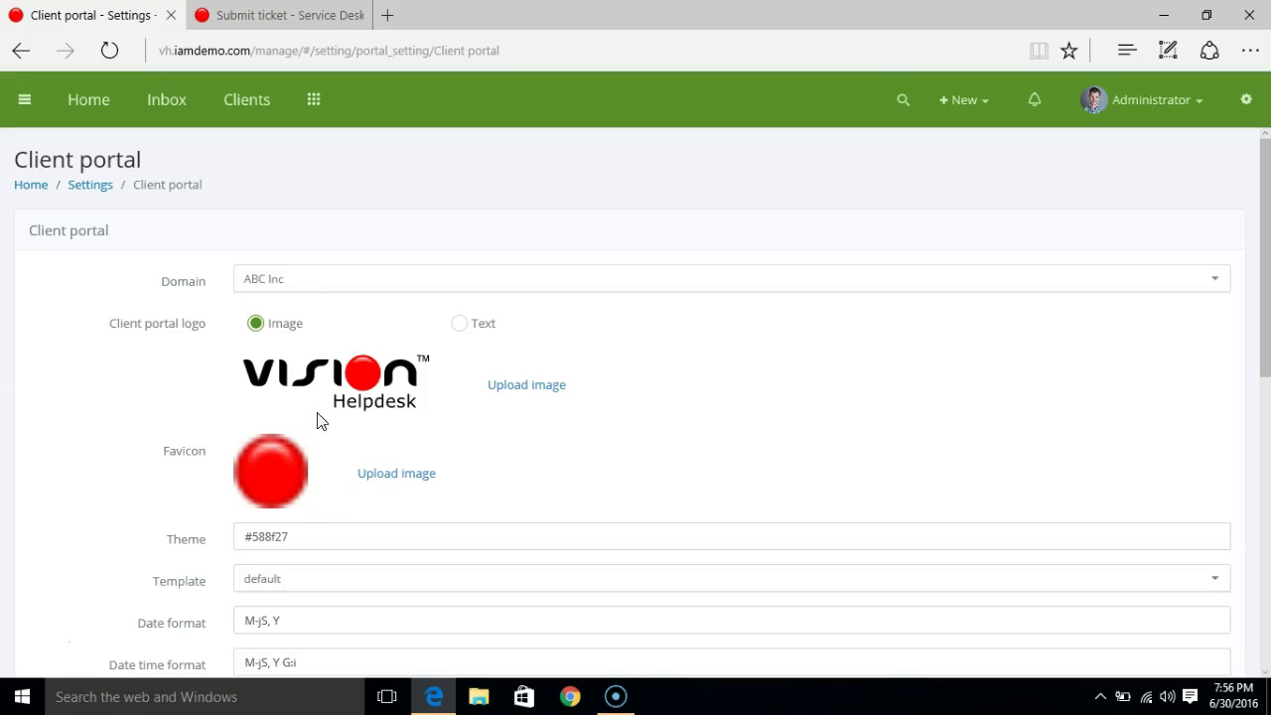
Choose ABC Inc as the portal domain
click(304, 288)
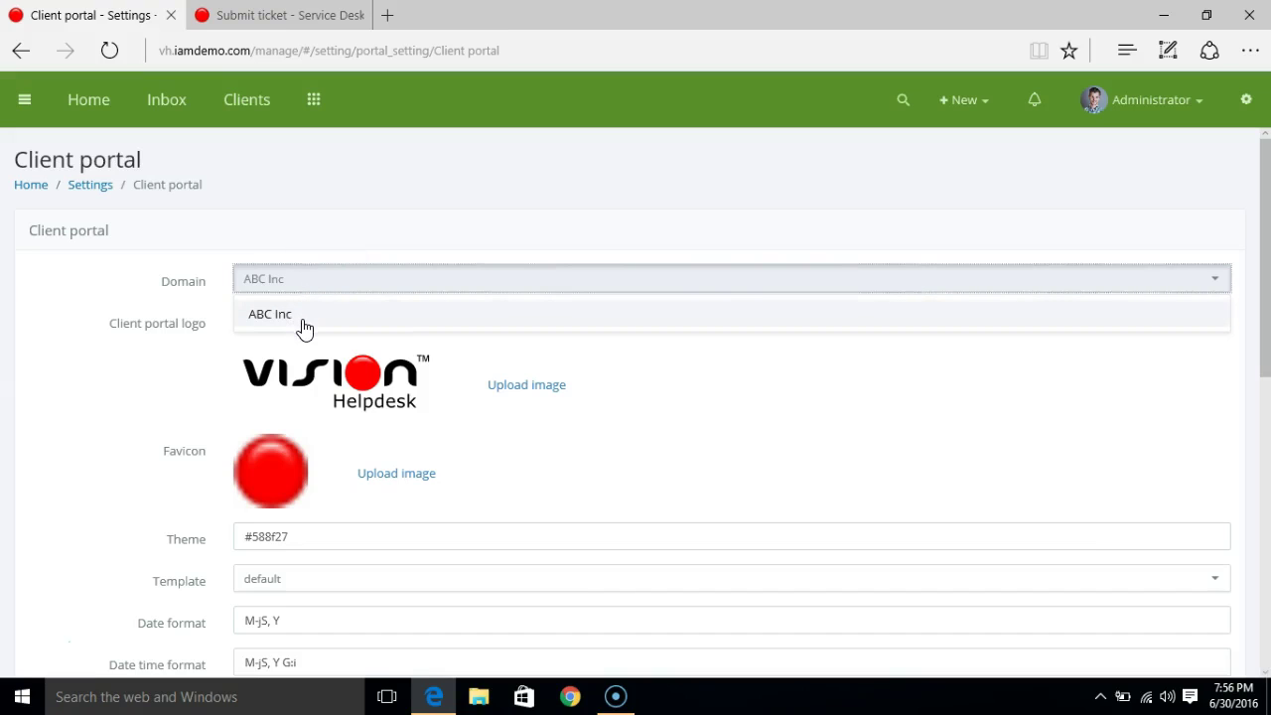
click(305, 318)
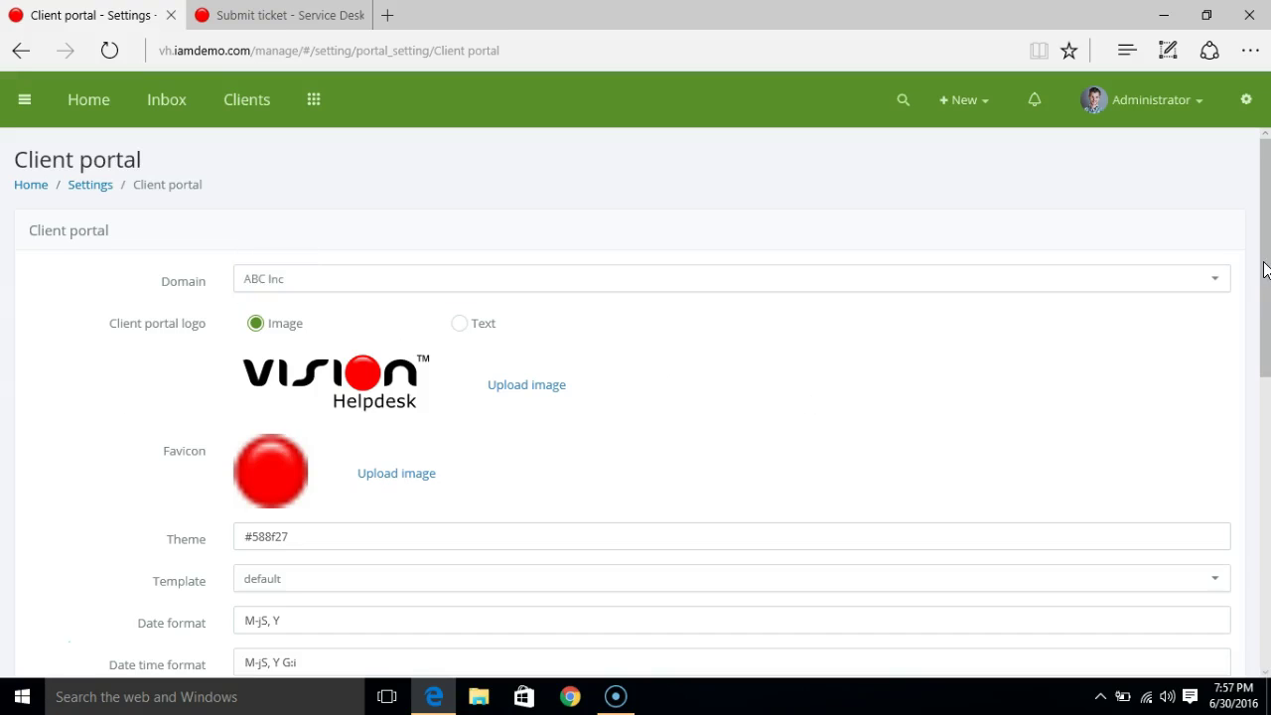
drag(1264, 268, 1264, 293)
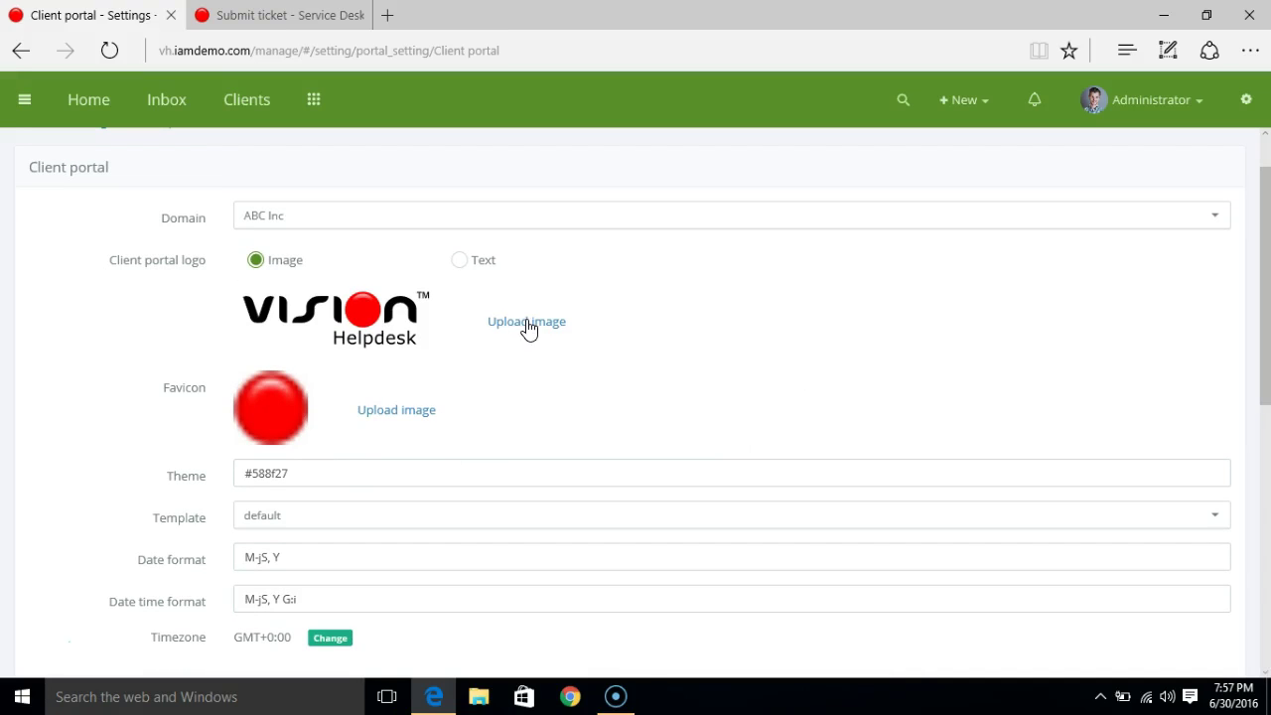
Upload abc-logo from Pictures as the client portal logo
click(526, 322)
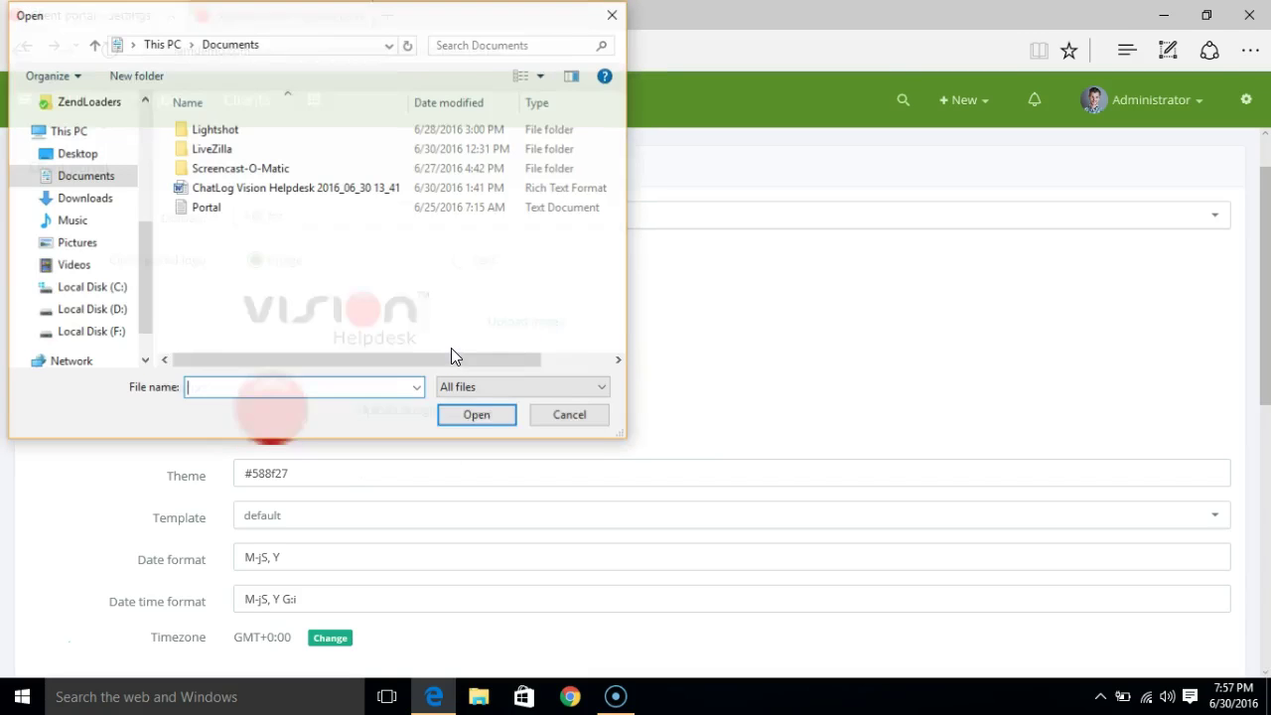
click(75, 242)
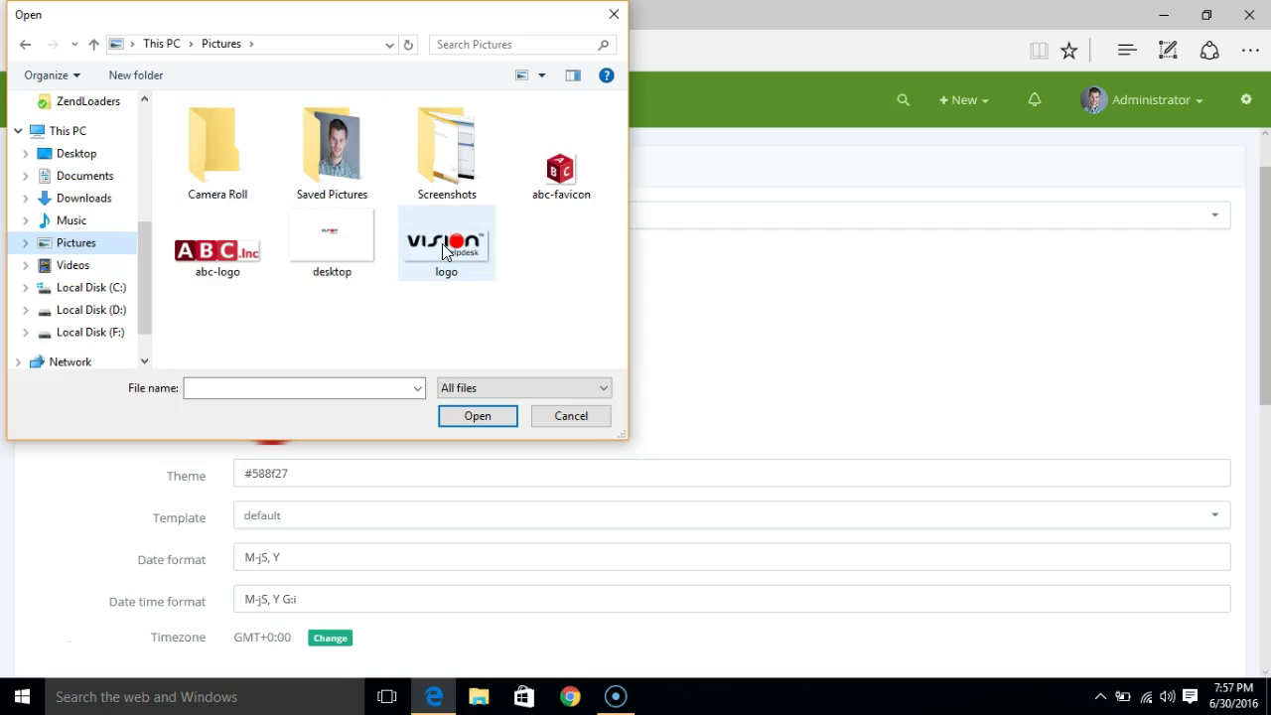
click(216, 253)
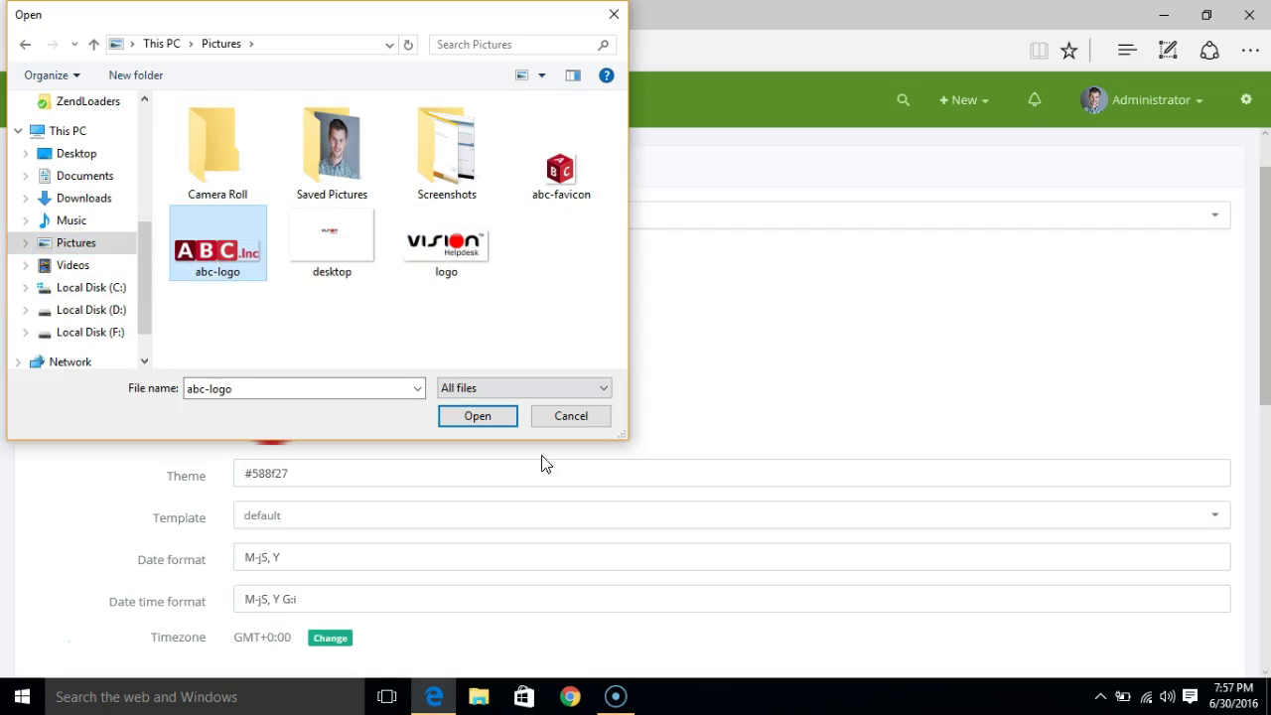
click(477, 415)
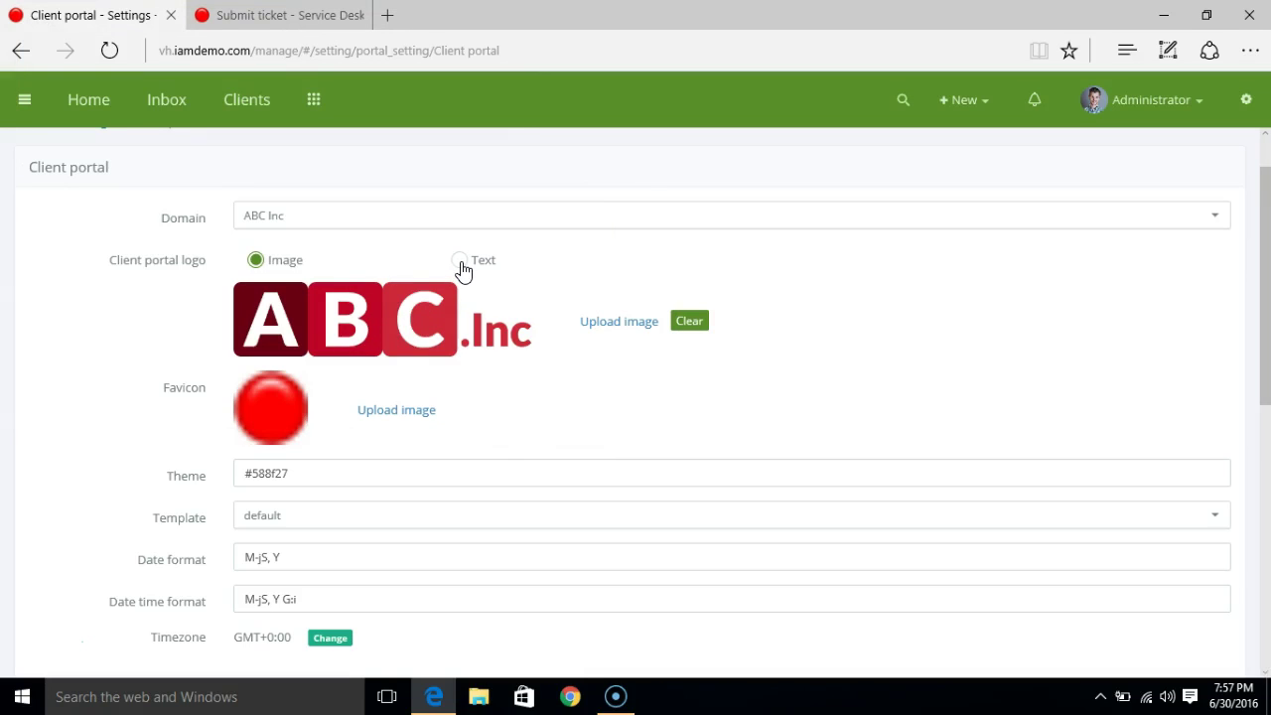
Toggle the logo type to Text and back to Image
click(460, 260)
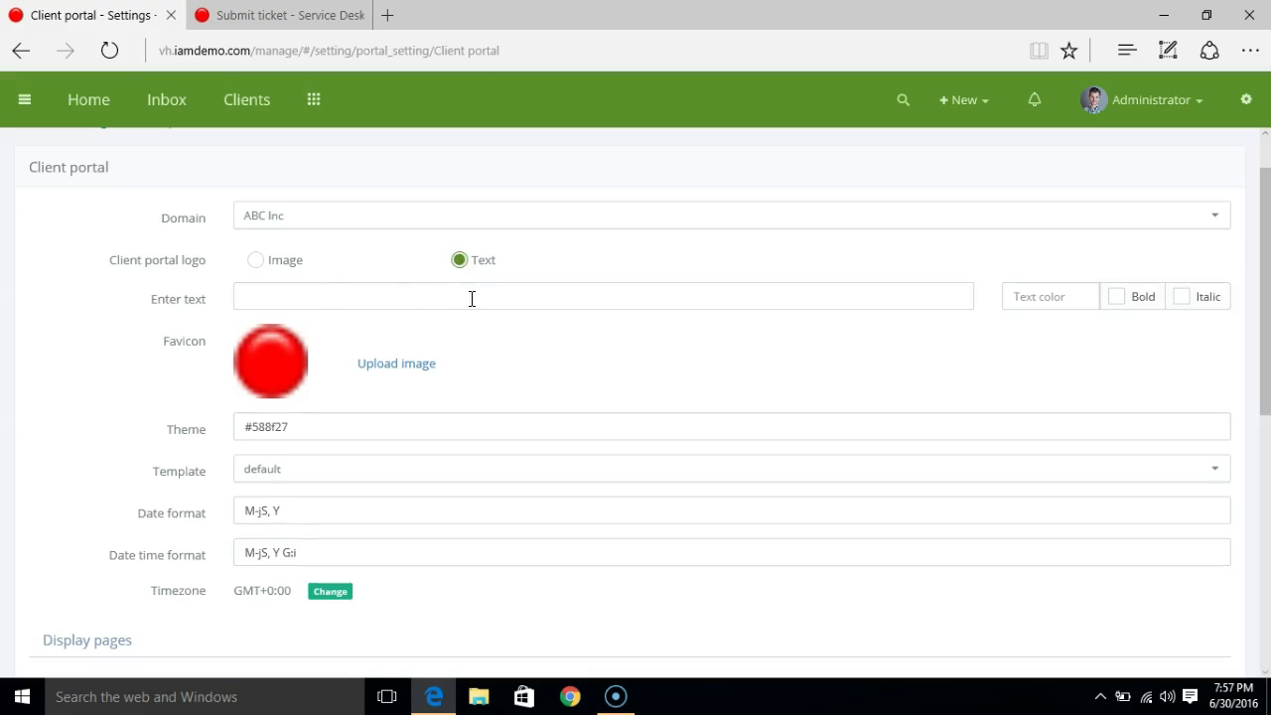
click(257, 261)
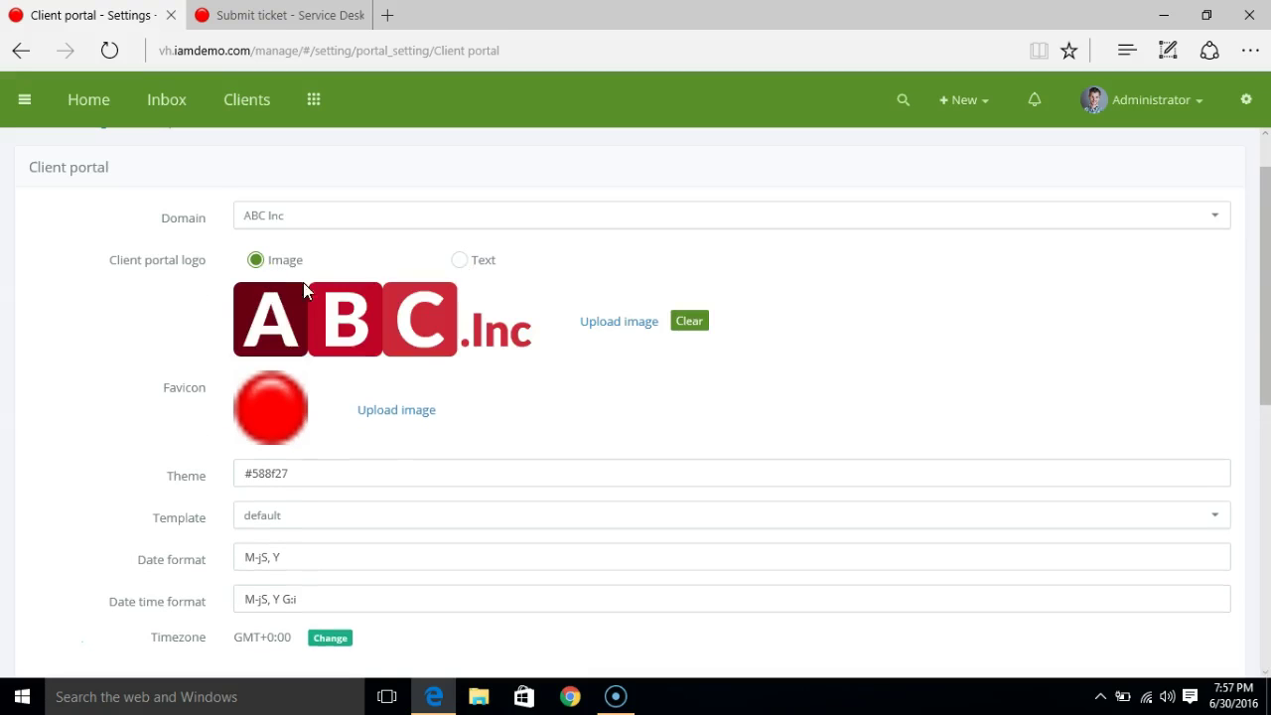
Upload abc-favicon from Pictures as the portal favicon
click(383, 411)
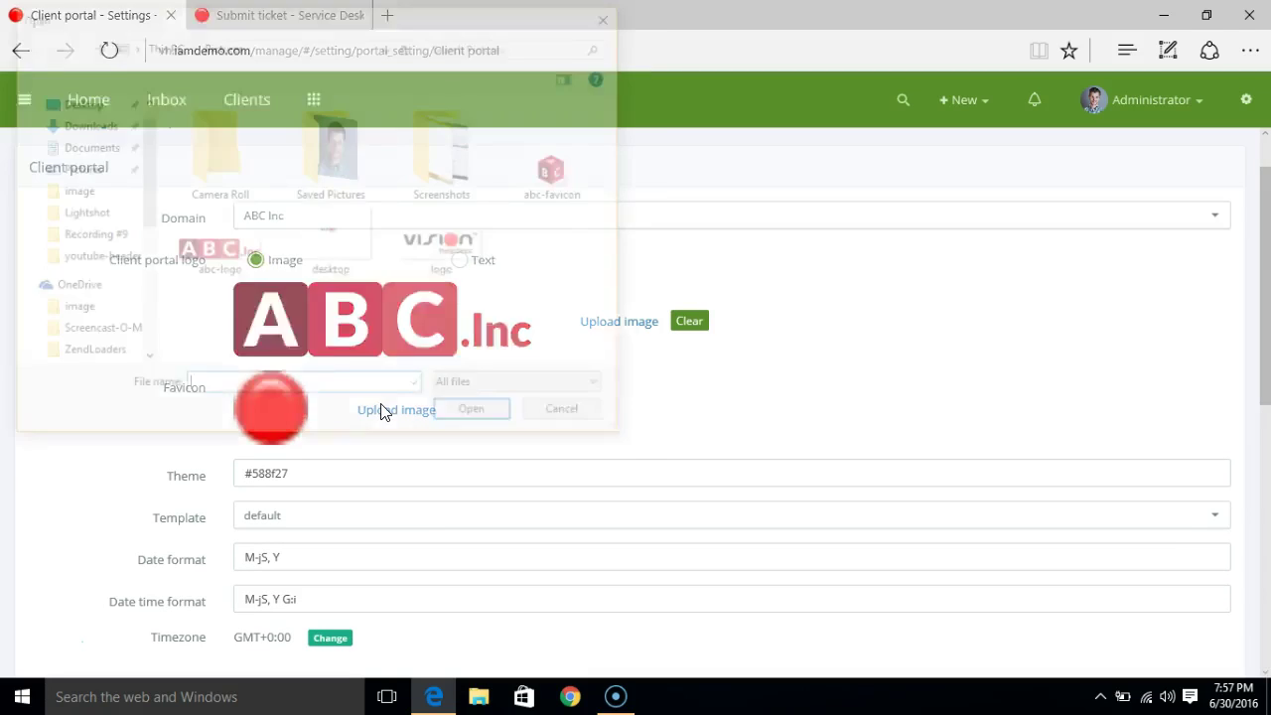
click(561, 169)
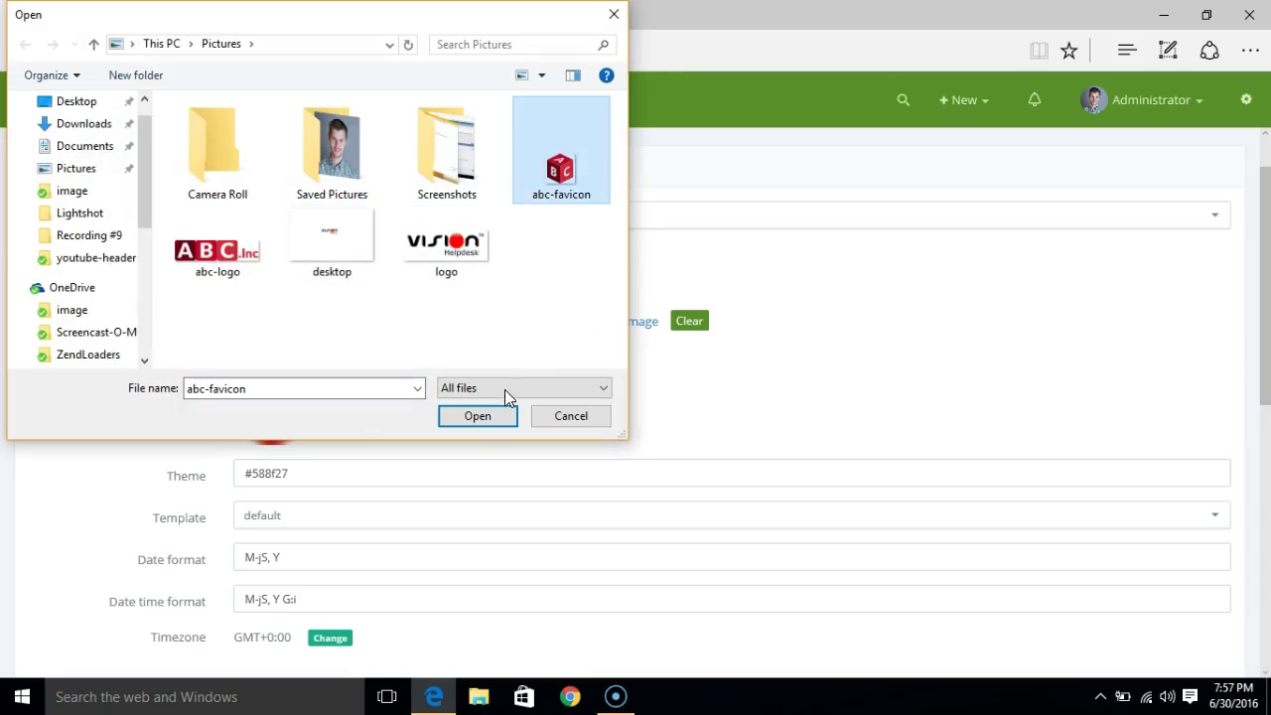
click(478, 416)
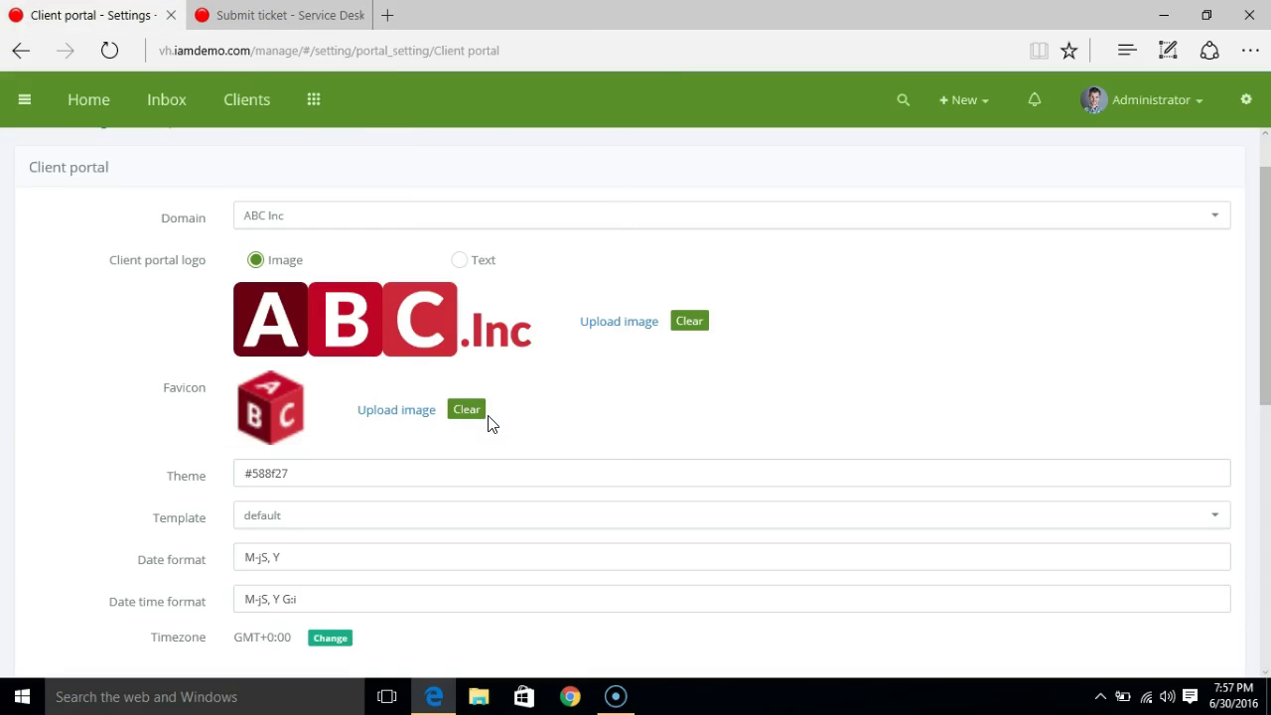
click(517, 476)
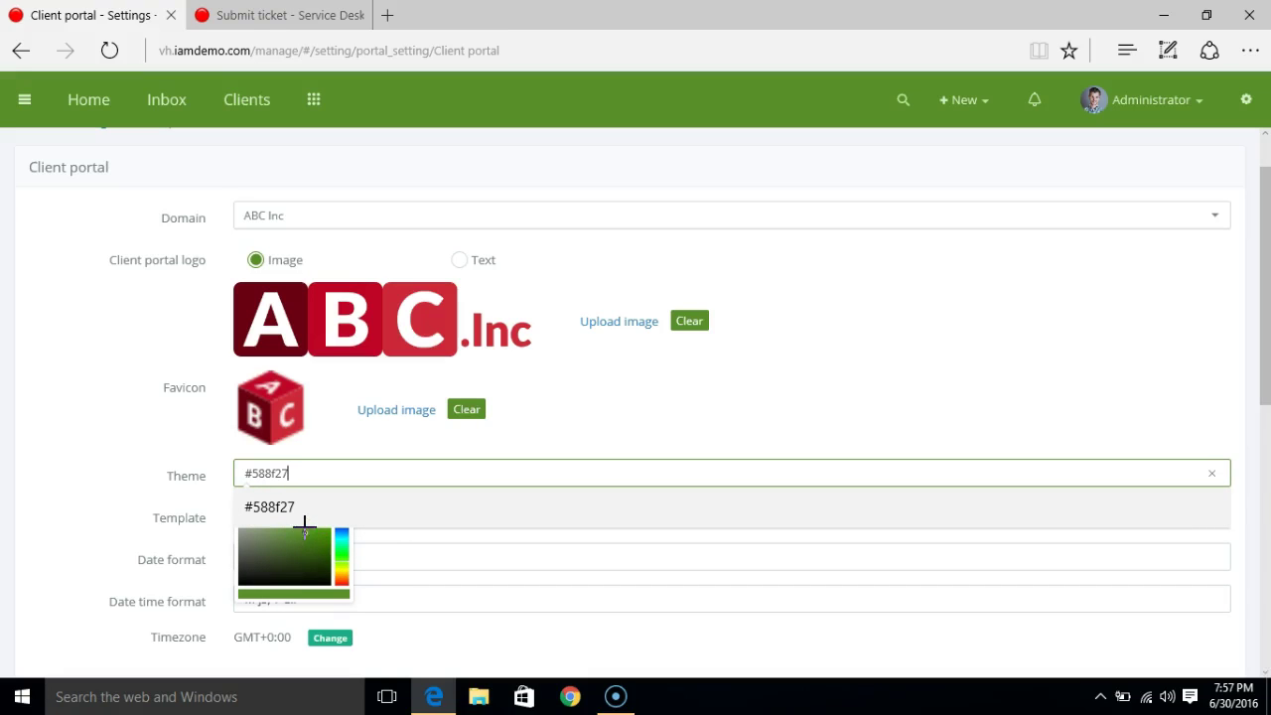
Set the theme colour to orange #c34c14 and view the Submit ticket page
click(343, 566)
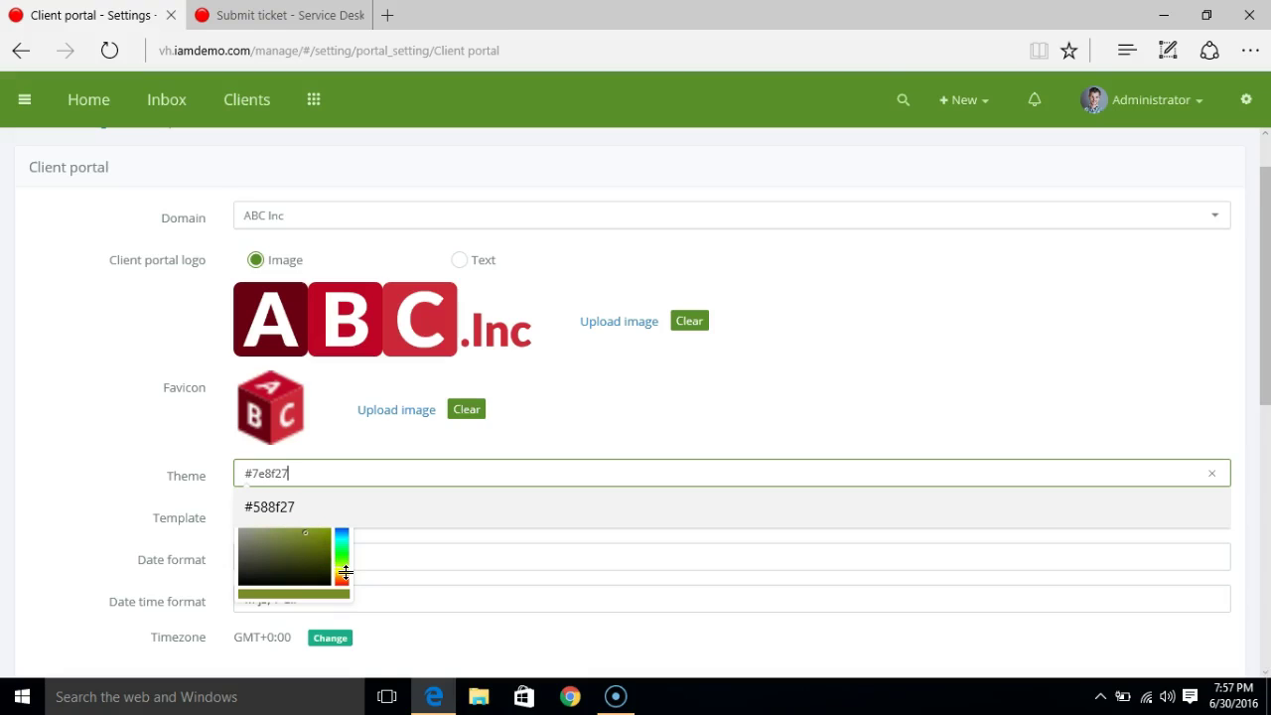
click(343, 582)
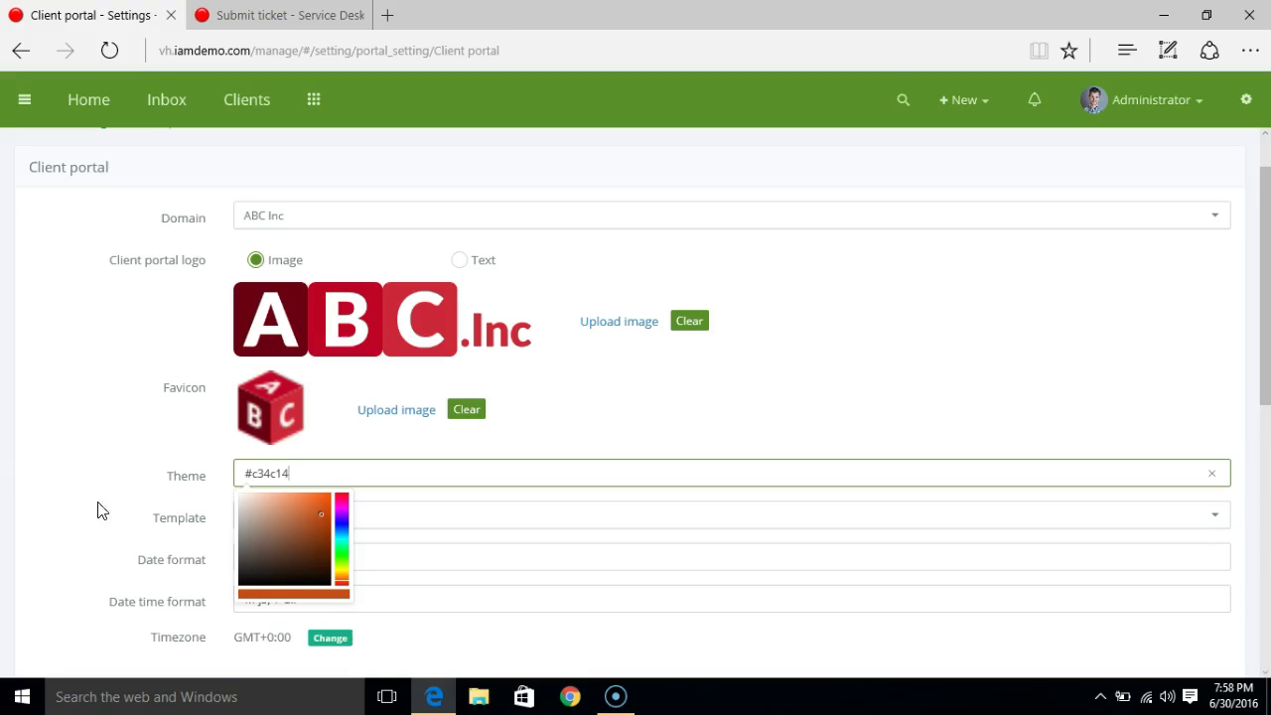
click(88, 486)
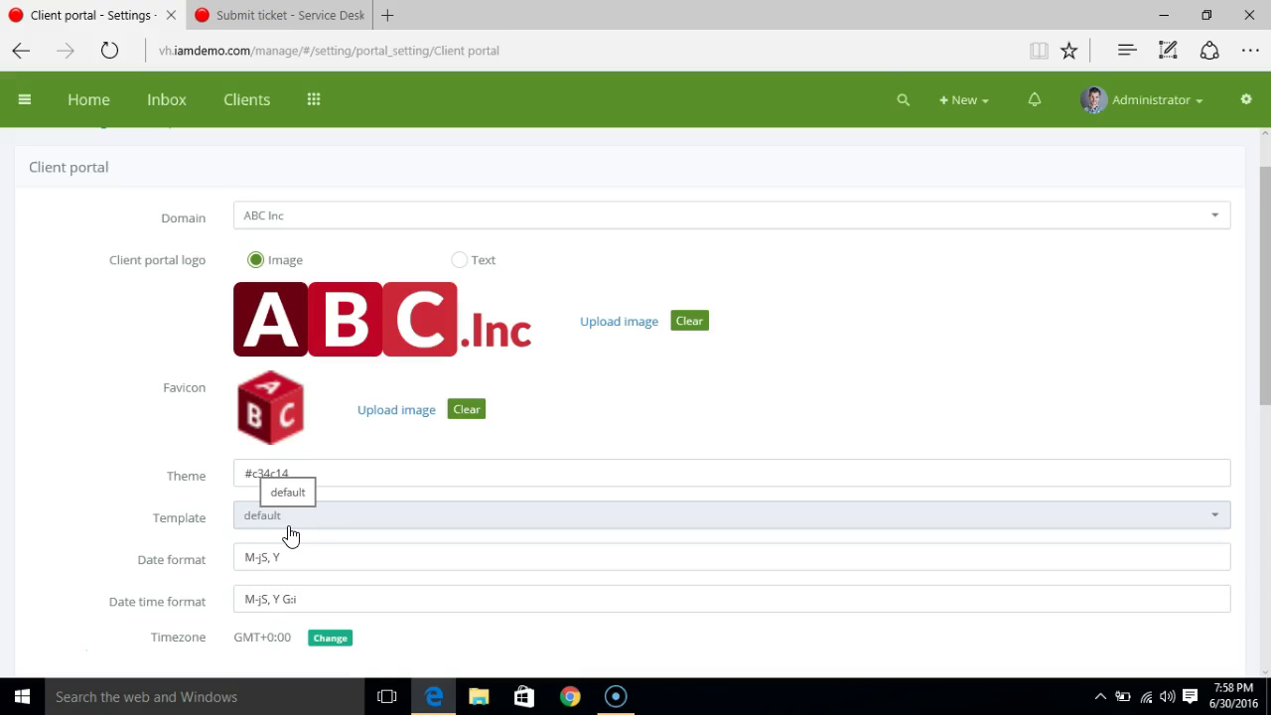
click(273, 14)
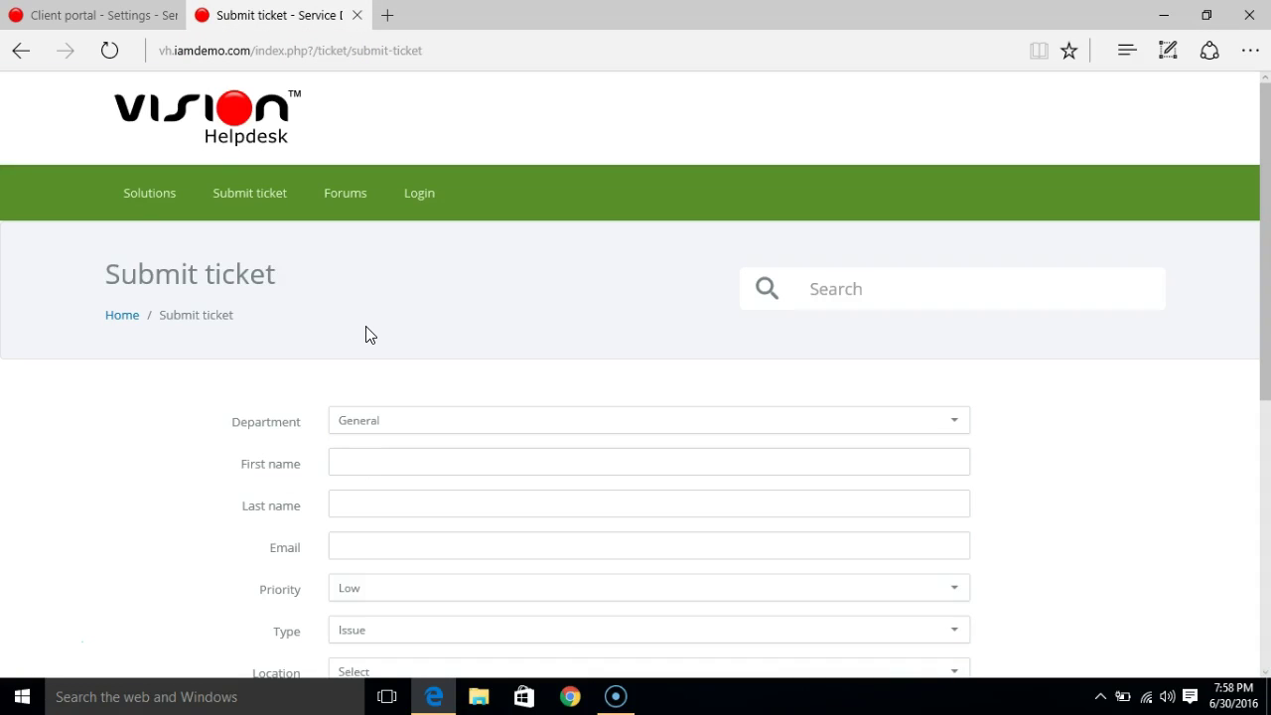
Back in the portal settings, leave the Template set to default
click(90, 15)
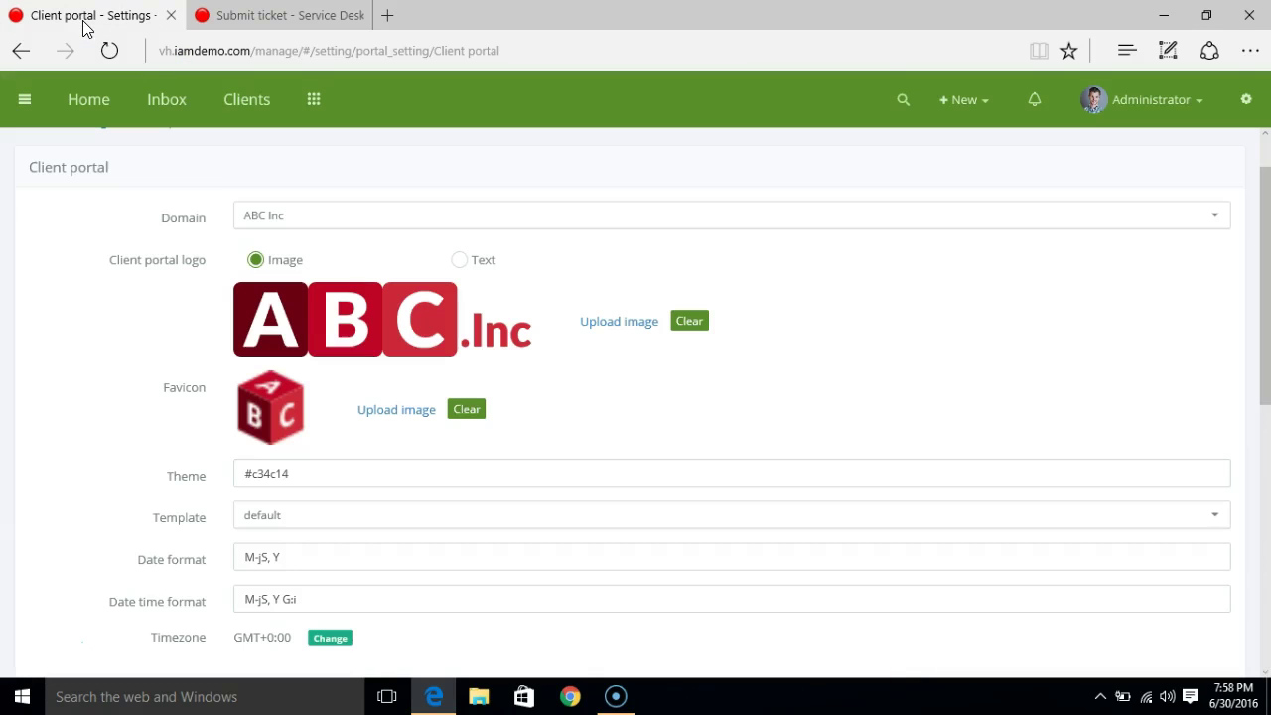
click(268, 516)
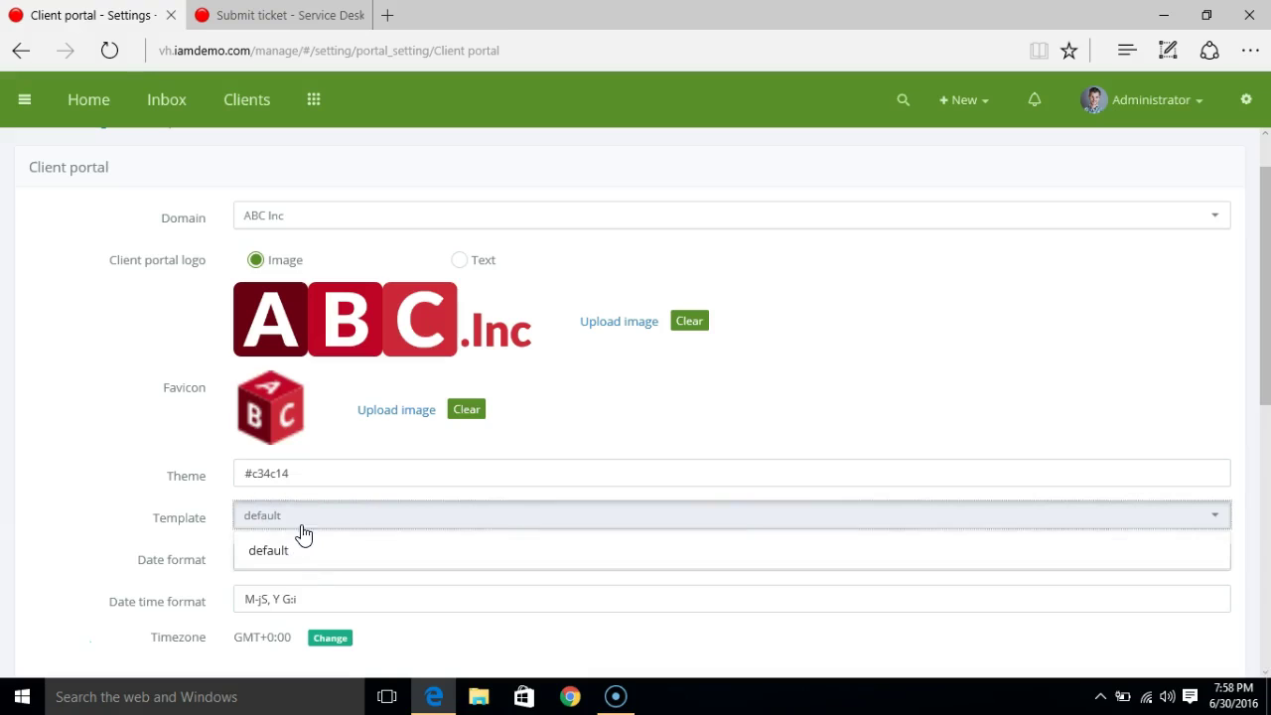
click(221, 536)
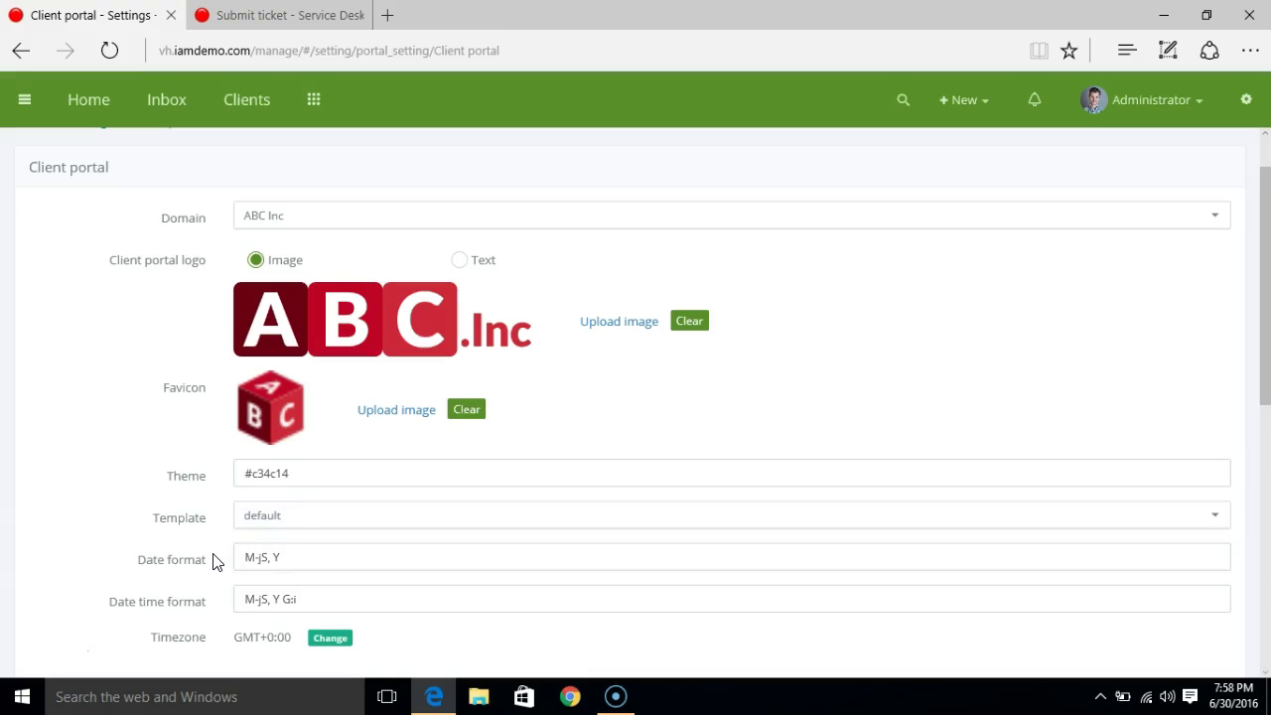
scroll(1266, 475, down, 2)
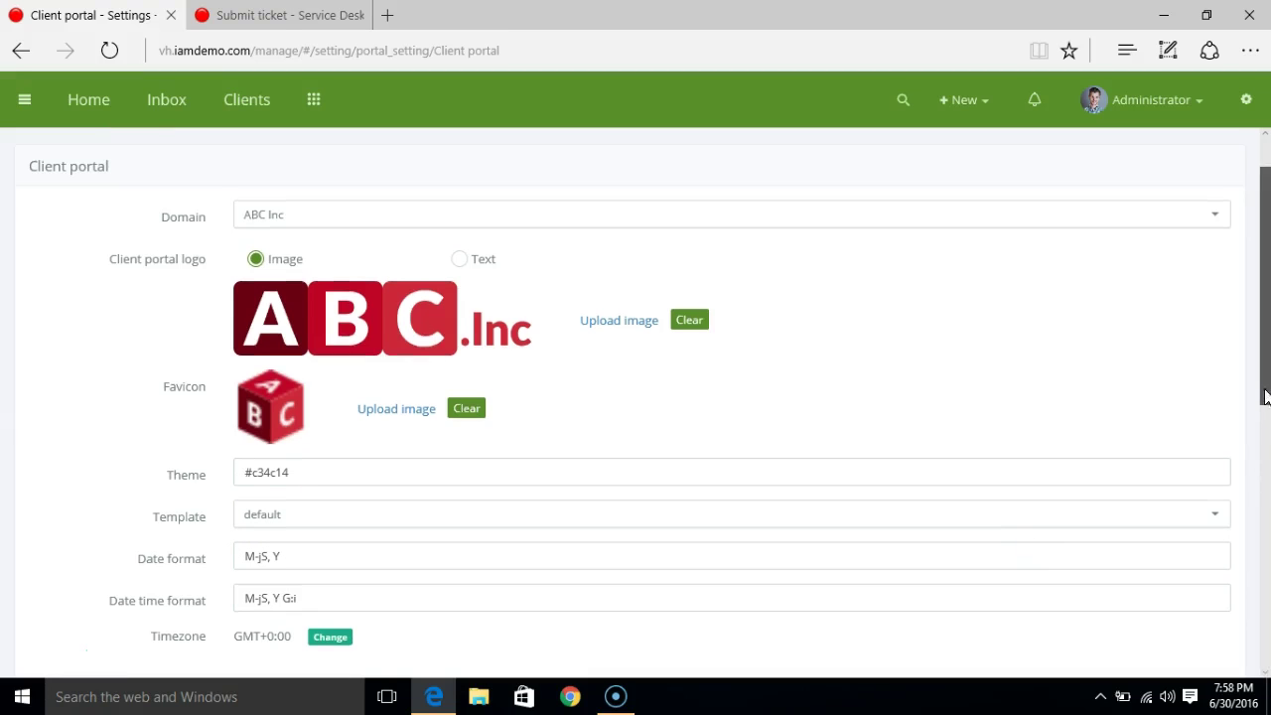
drag(1265, 467, 1266, 477)
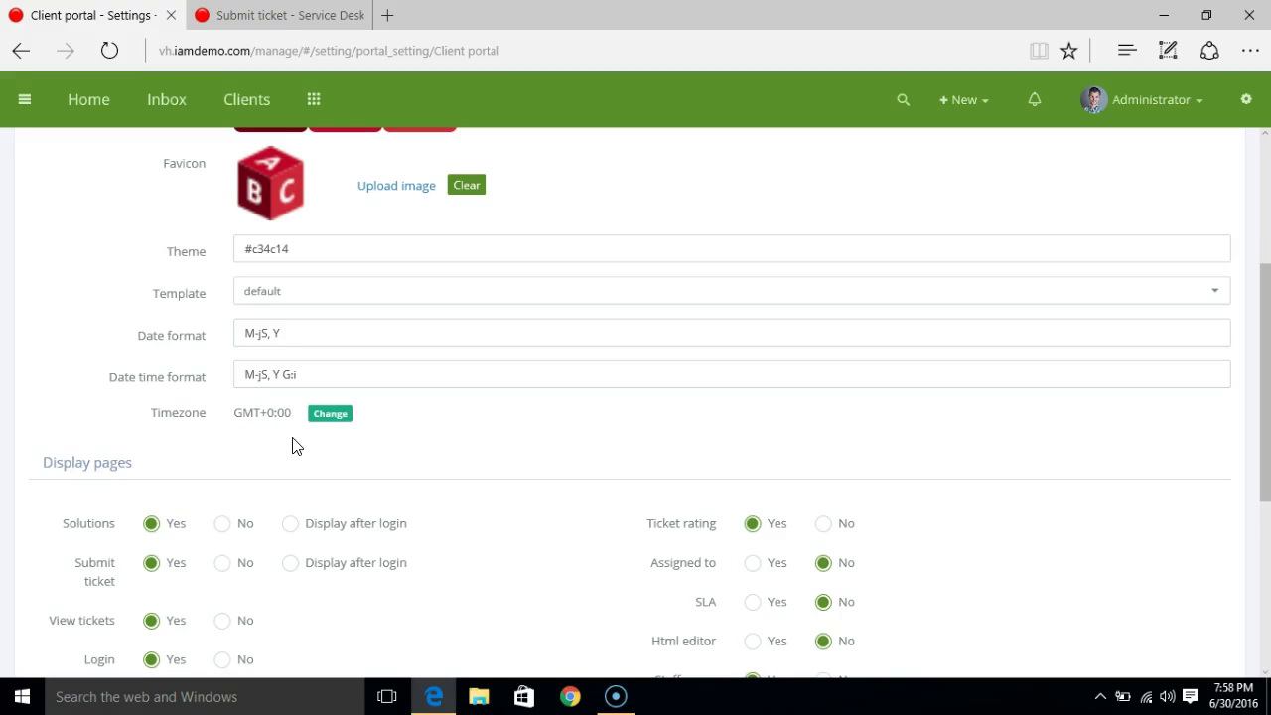
scroll(296, 445, down, 2)
scroll(296, 446, down, 1)
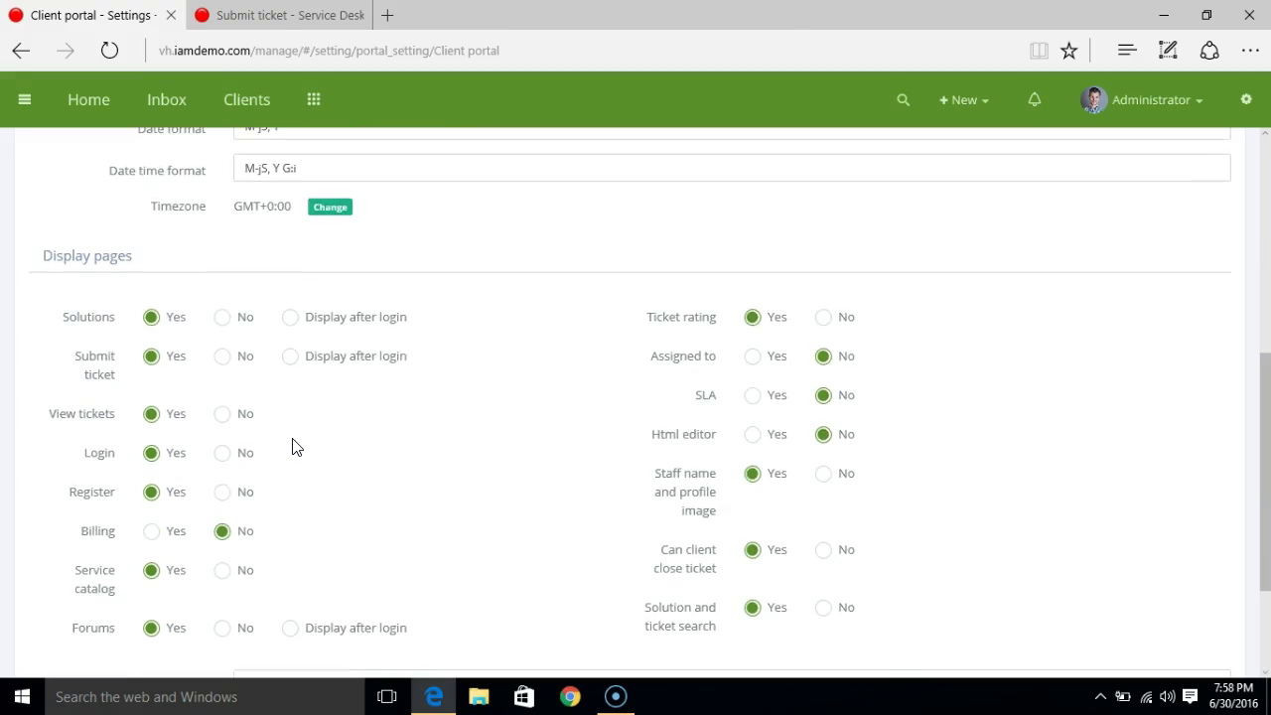
scroll(296, 445, down, 1)
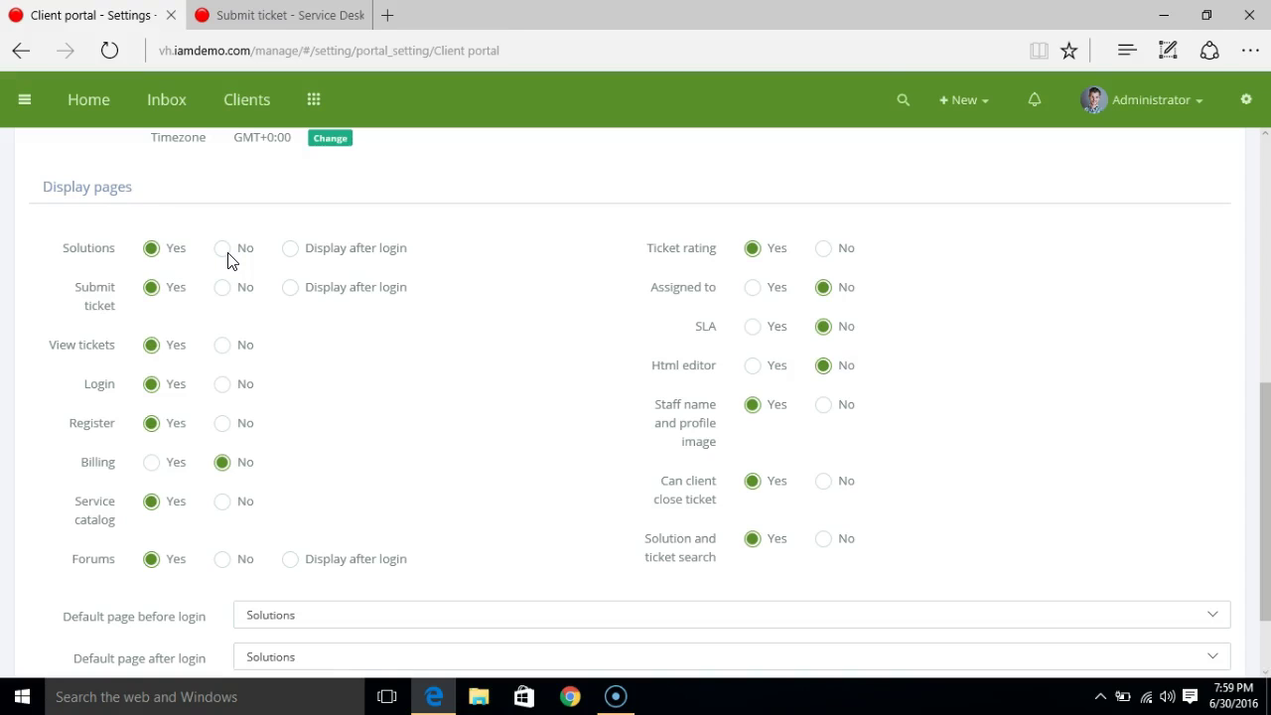
Set Submit ticket to Display after login and update the settings
click(290, 287)
drag(1266, 415, 1267, 467)
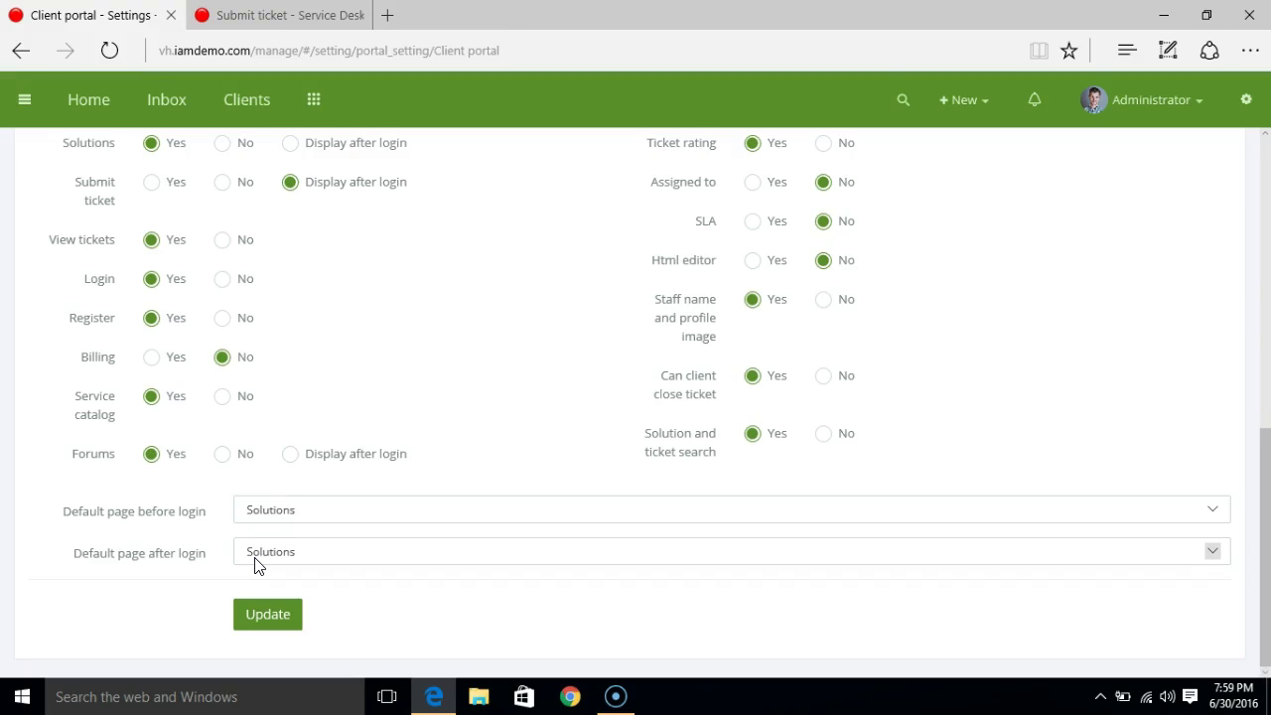
click(276, 615)
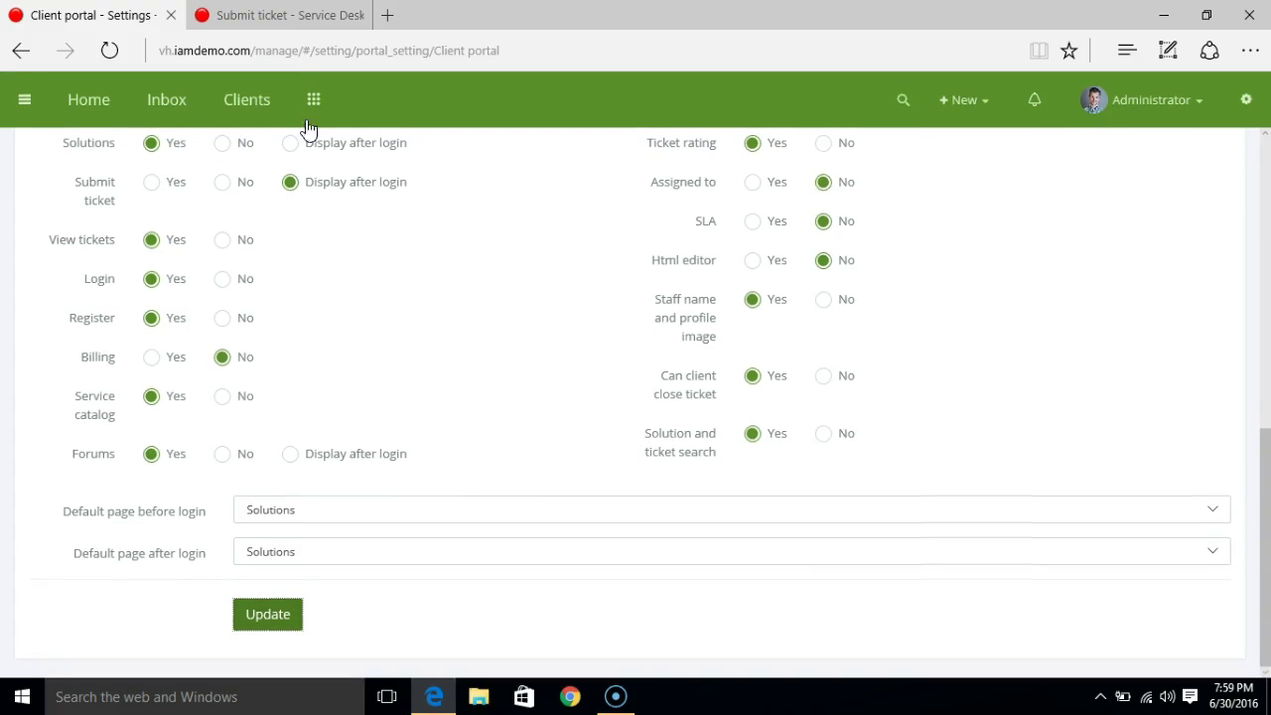
Reload the public Submit ticket page to verify the ABC Inc branding
click(288, 15)
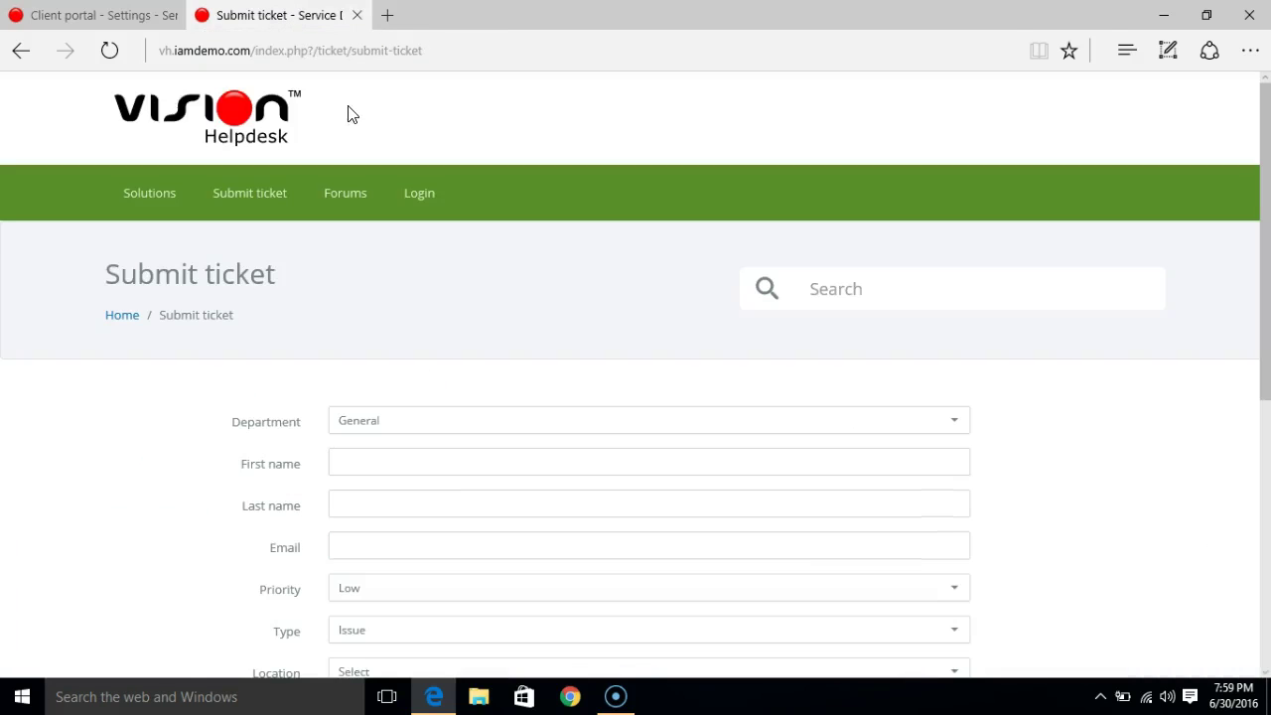
click(109, 51)
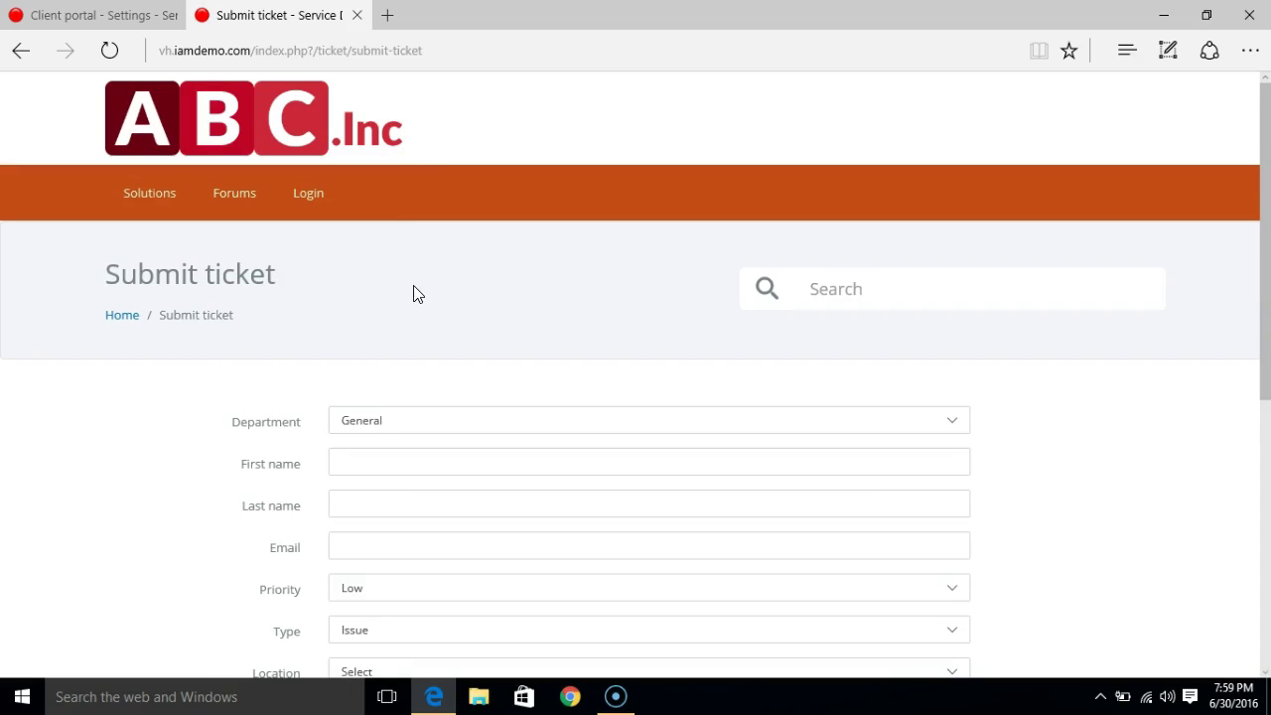
mouse_move(1266, 246)
mouse_down()
mouse_move(1263, 487)
mouse_move(1263, 248)
mouse_up()
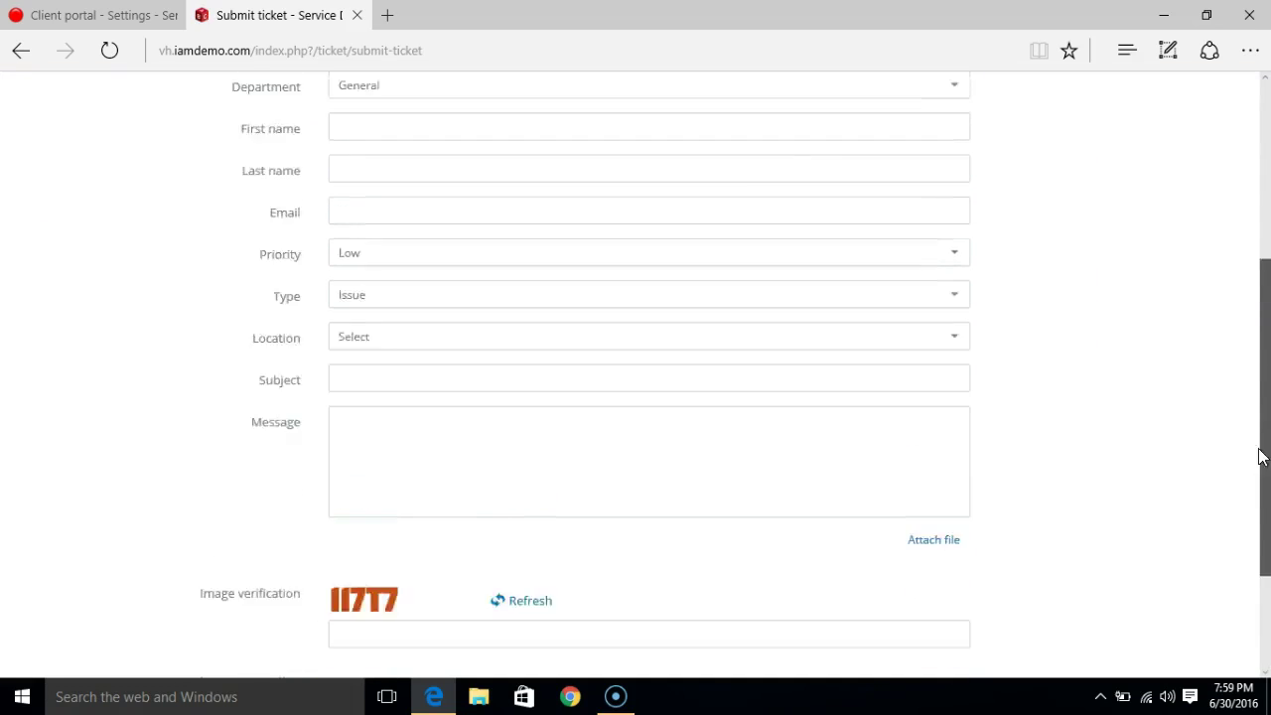